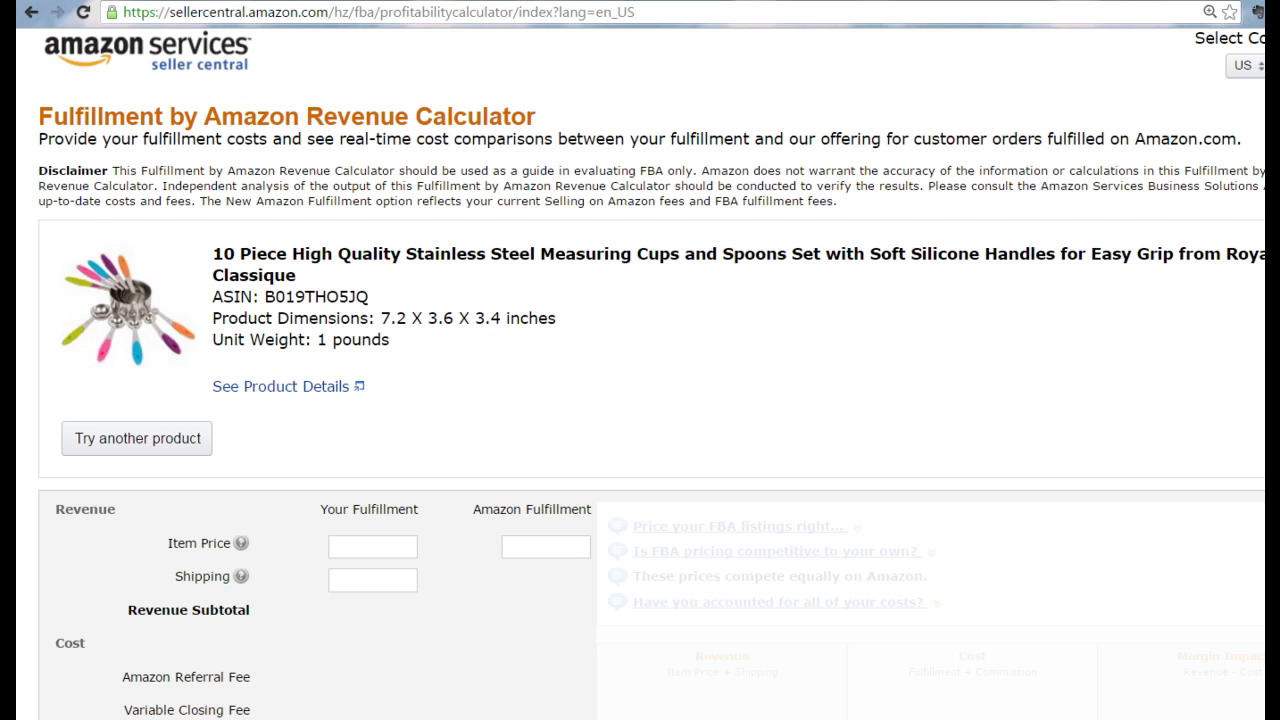
Review the blank FBA calculator form for the measuring cups set, then move to the cost worksheet
{"action": "scroll", "coordinate": [651, 374], "scroll_direction": "down", "scroll_amount": 5}
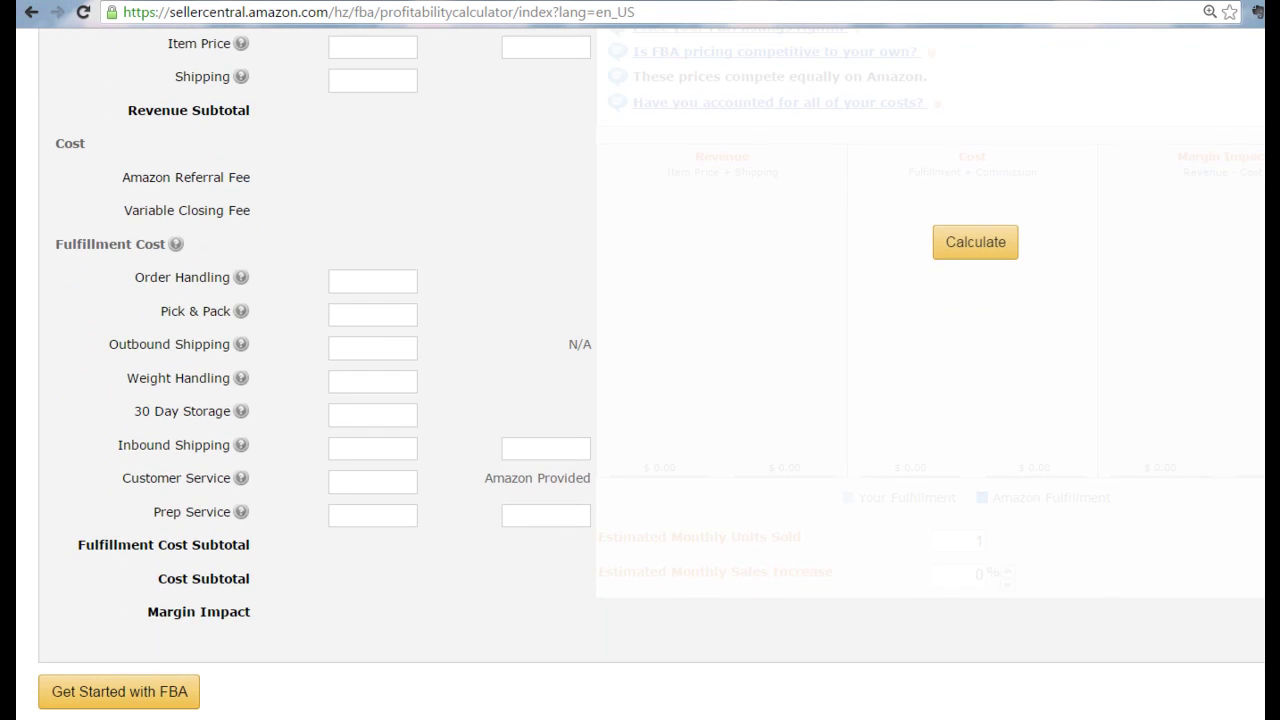
{"action": "scroll", "coordinate": [651, 374], "scroll_direction": "up", "scroll_amount": 5}
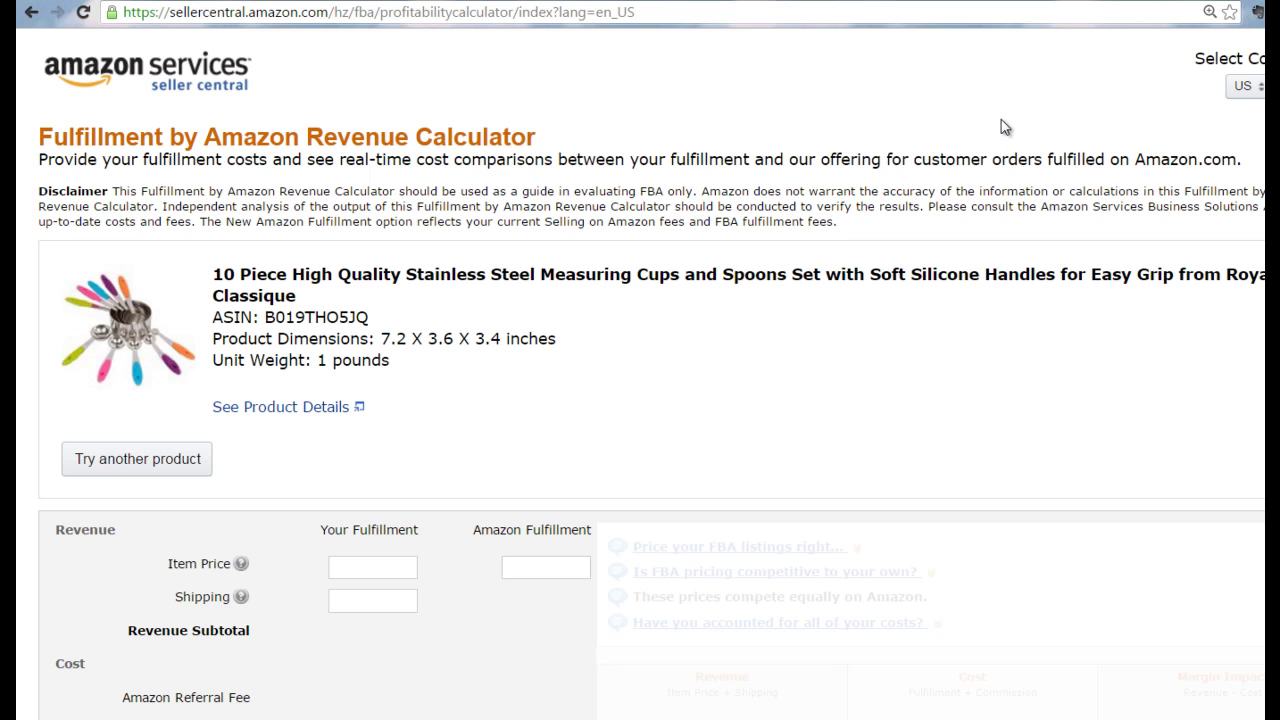
{"action": "key", "text": "ctrl+Tab"}
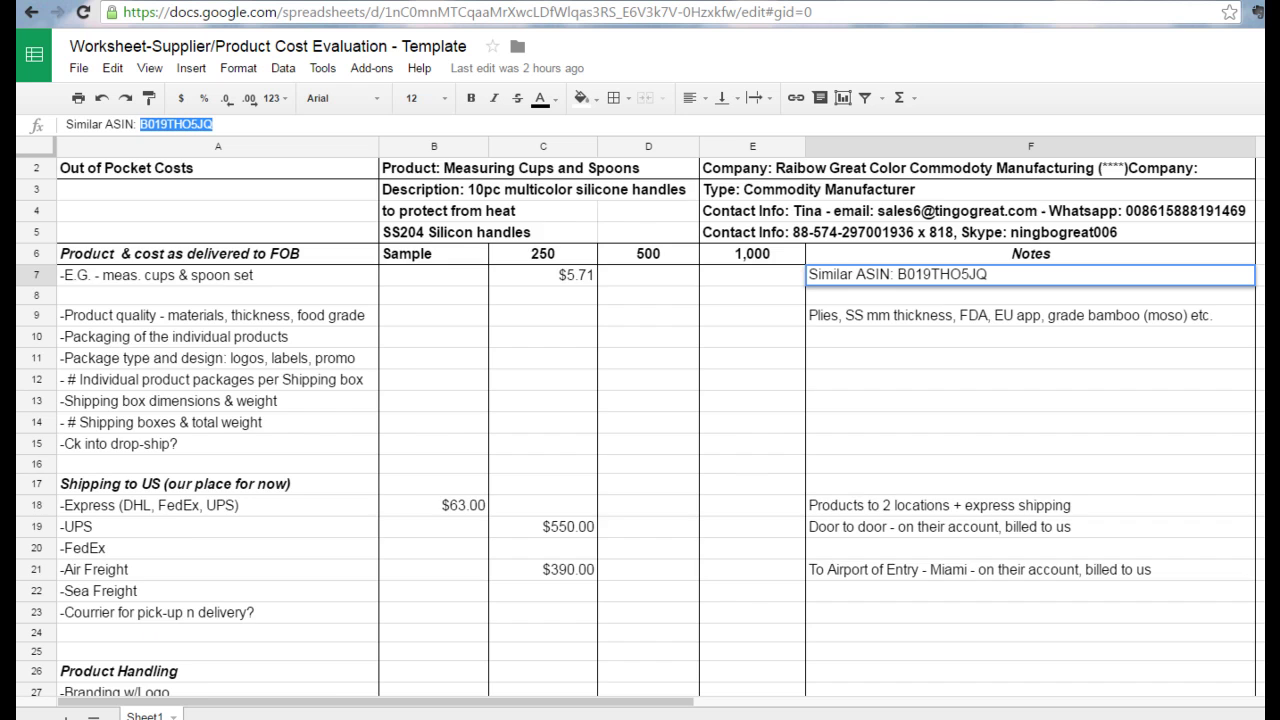
{"action": "scroll", "coordinate": [137, 470], "scroll_direction": "down", "scroll_amount": 4}
{"action": "scroll", "coordinate": [137, 470], "scroll_direction": "up", "scroll_amount": 3}
{"action": "scroll", "coordinate": [137, 470], "scroll_direction": "down", "scroll_amount": 4}
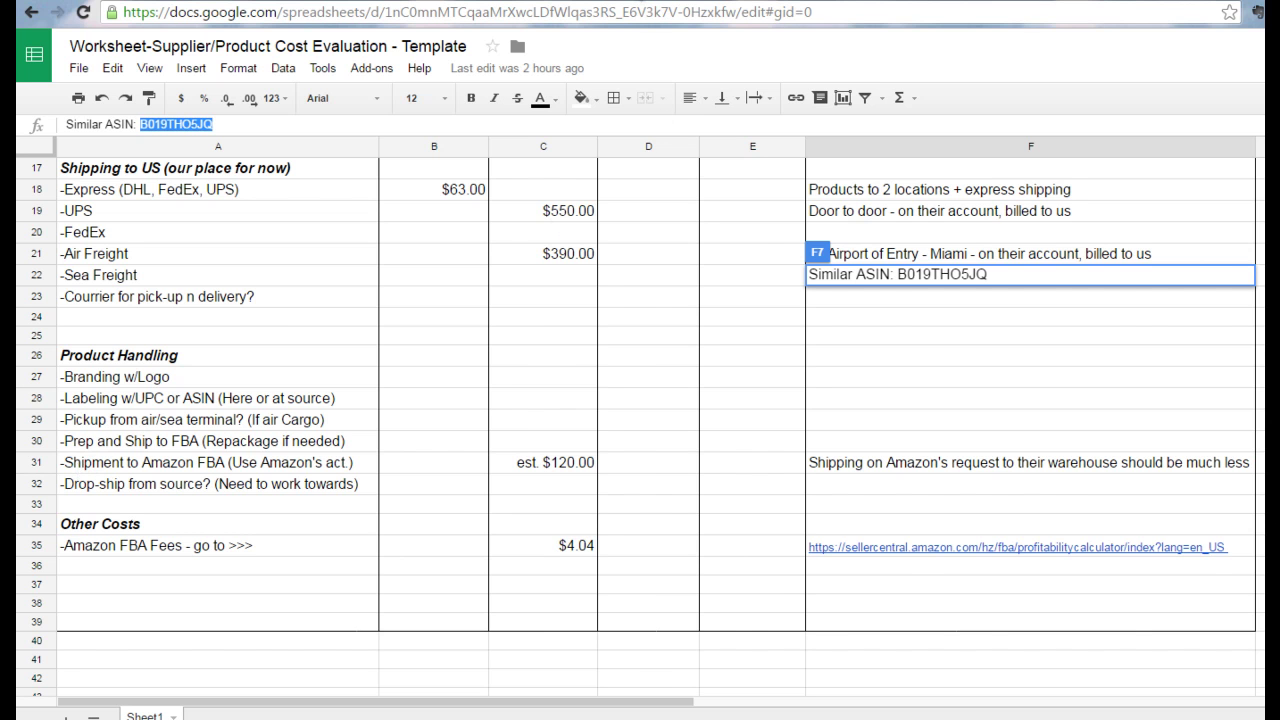
Open the $19.99 Royal Classique listing (B019THO5JQ) and review its Keepa price history and sponsored products
{"action": "left_click", "coordinate": [644, 3]}
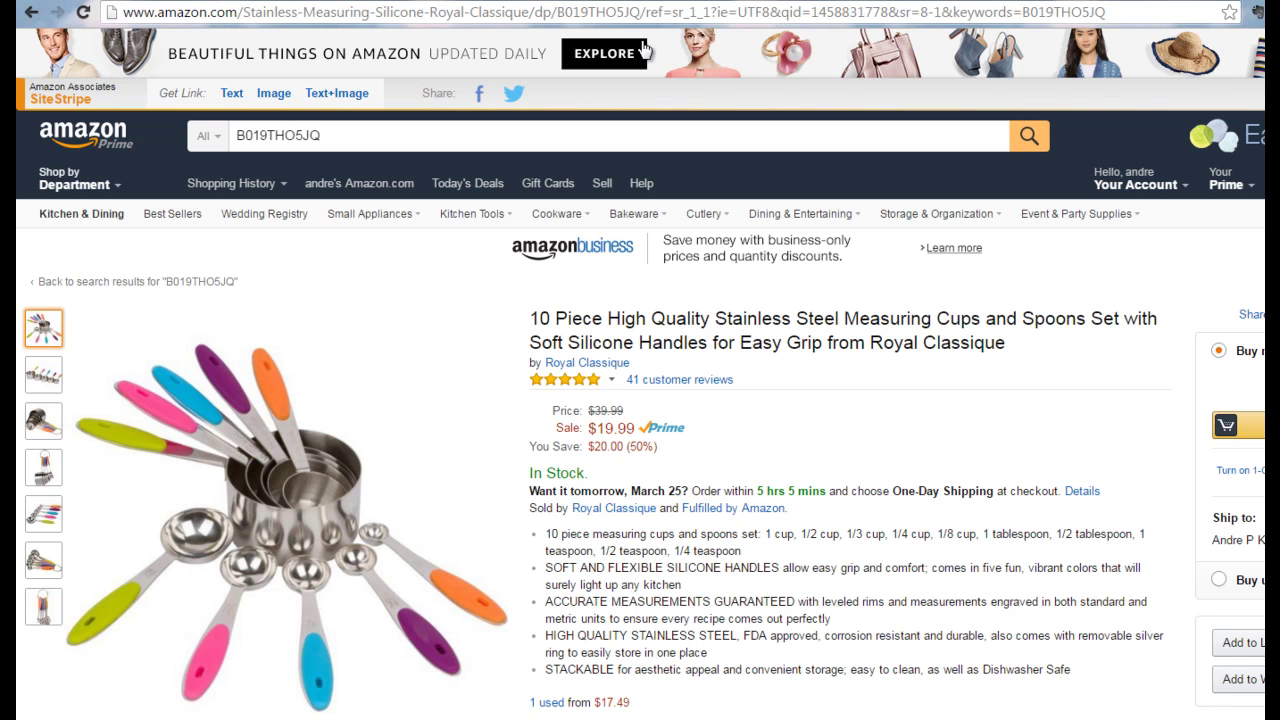
{"action": "scroll", "coordinate": [625, 404], "scroll_direction": "down", "scroll_amount": 2}
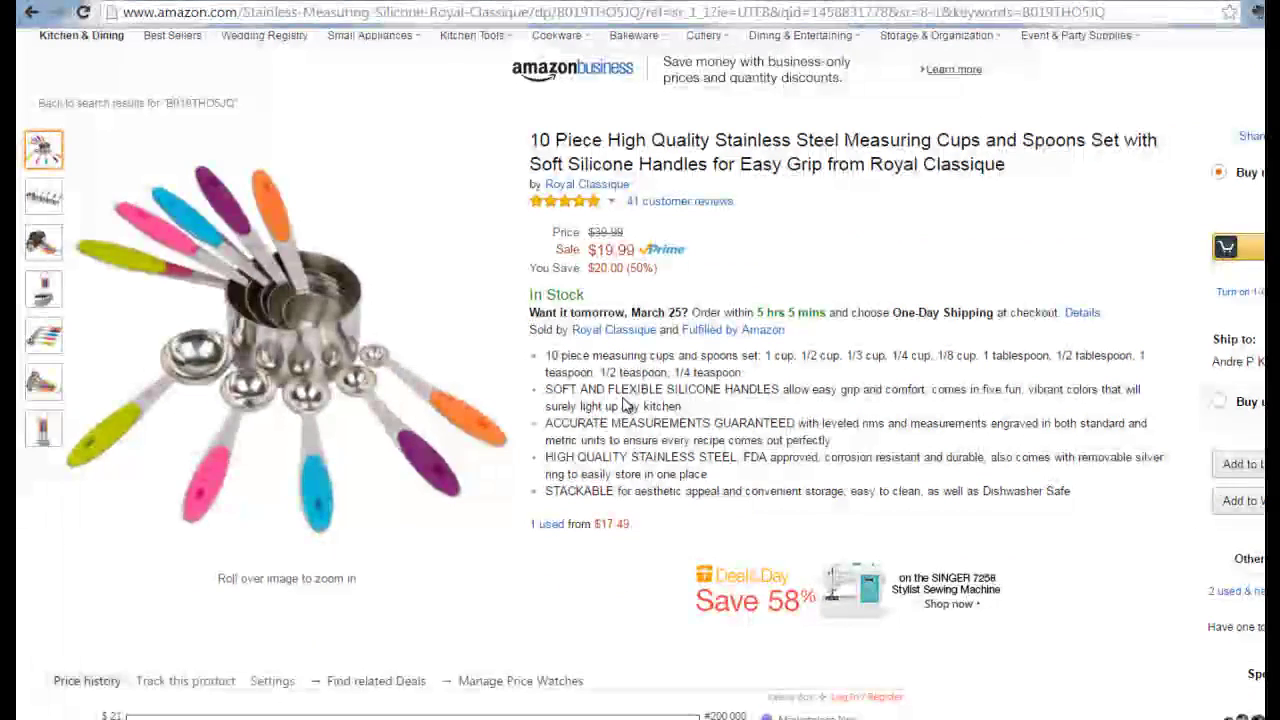
{"action": "scroll", "coordinate": [625, 404], "scroll_direction": "down", "scroll_amount": 4}
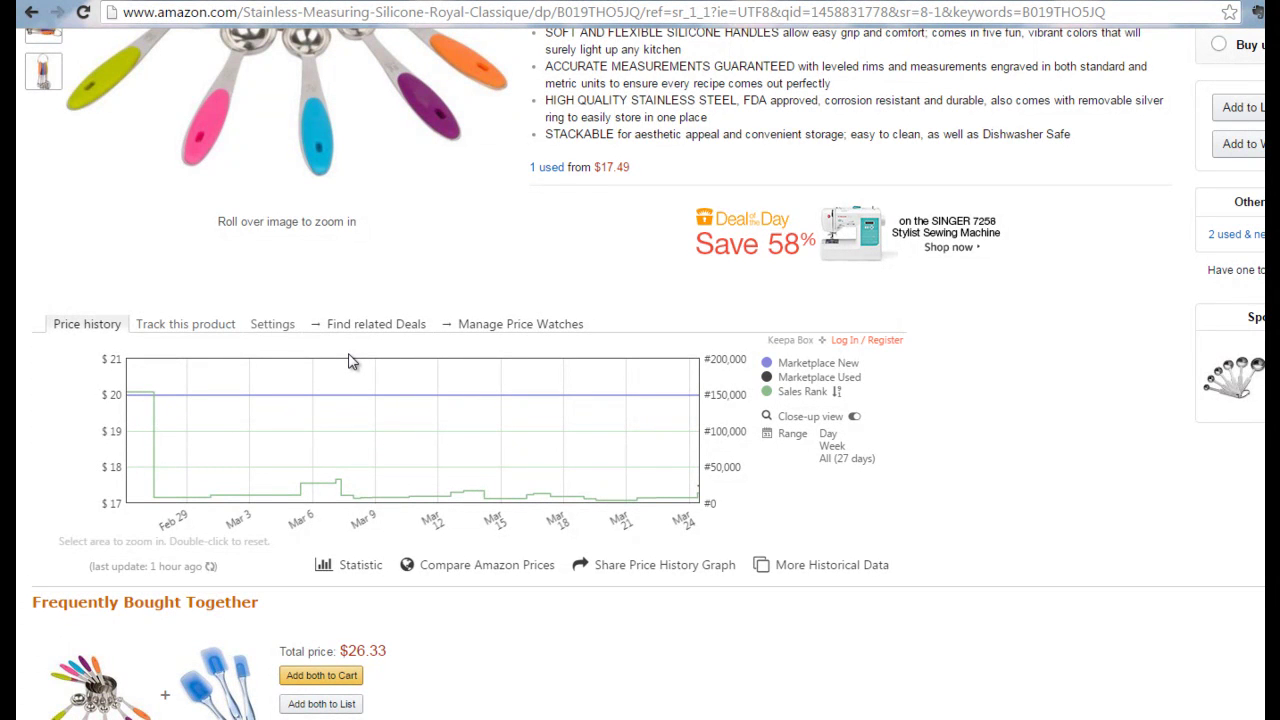
{"action": "mouse_move", "coordinate": [343, 449]}
{"action": "scroll", "coordinate": [645, 374], "scroll_direction": "down", "scroll_amount": 7}
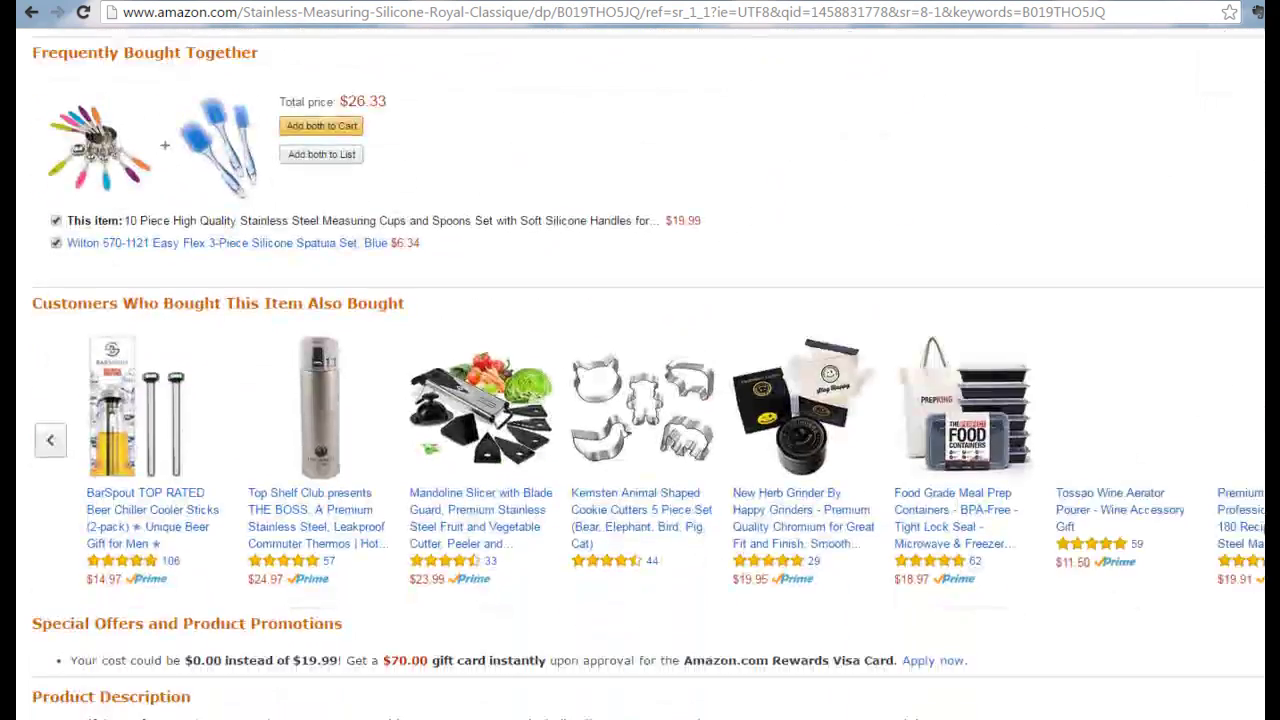
{"action": "scroll", "coordinate": [1027, 517], "scroll_direction": "down", "scroll_amount": 10}
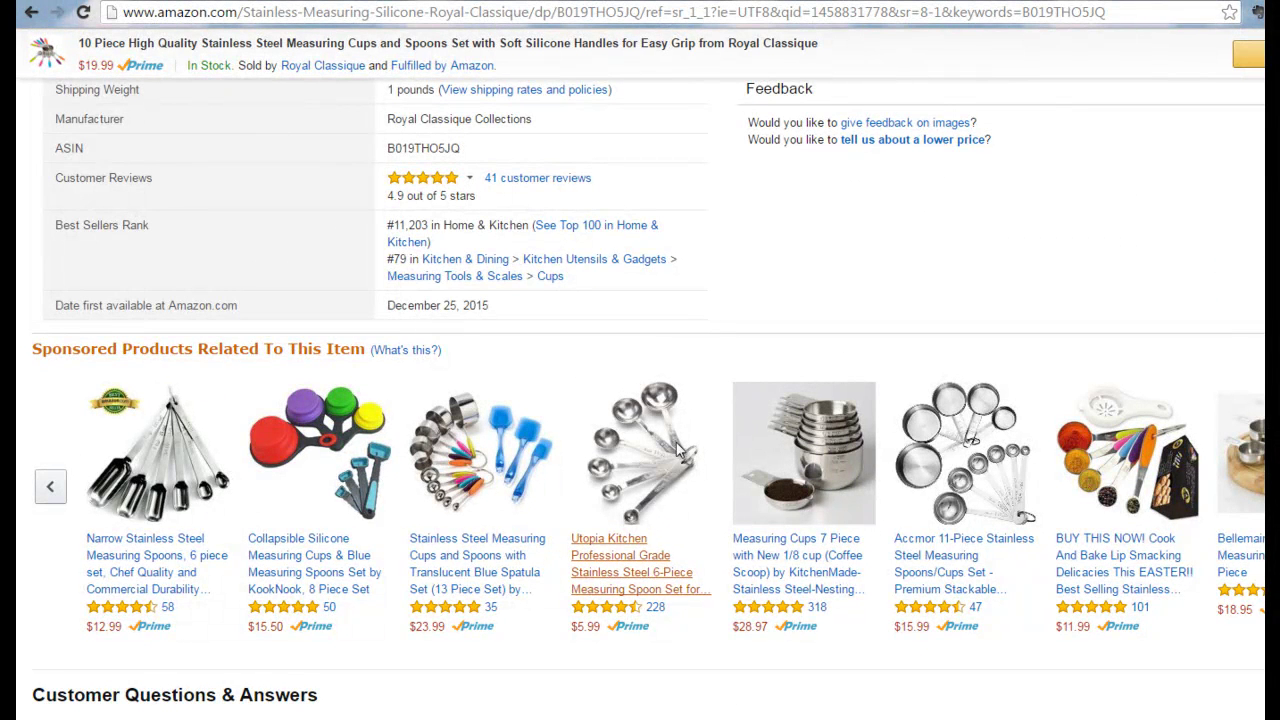
Open the sponsored Accmor 11-Piece Stainless Steel Measuring Spoons/Cups Set and scroll to its price history
{"action": "left_click", "coordinate": [937, 563]}
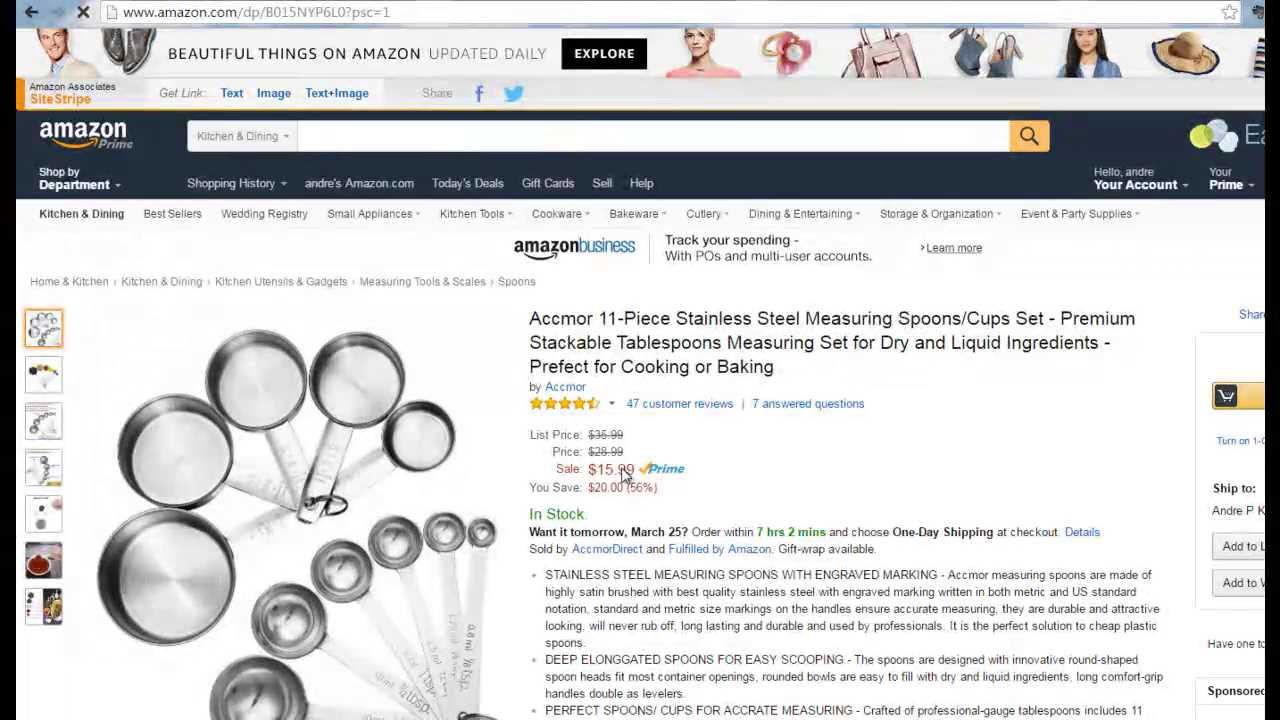
{"action": "scroll", "coordinate": [622, 474], "scroll_direction": "down", "scroll_amount": 7}
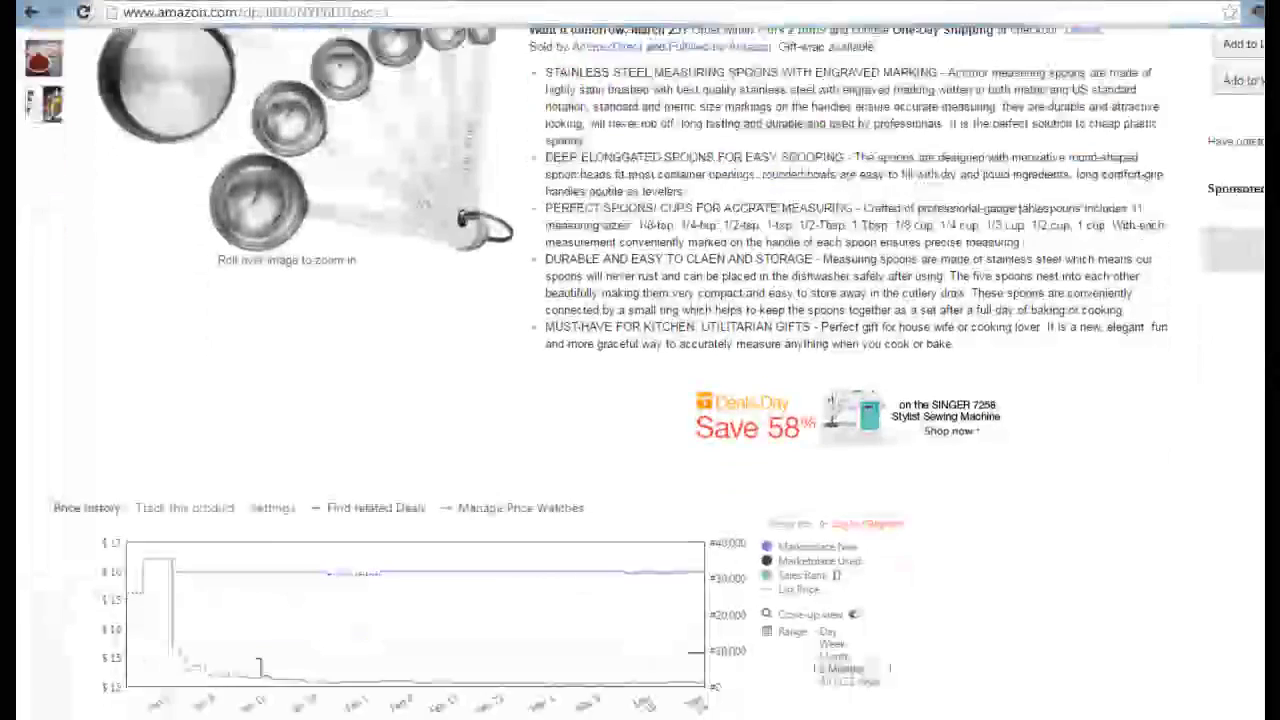
{"action": "scroll", "coordinate": [648, 374], "scroll_direction": "down", "scroll_amount": 3}
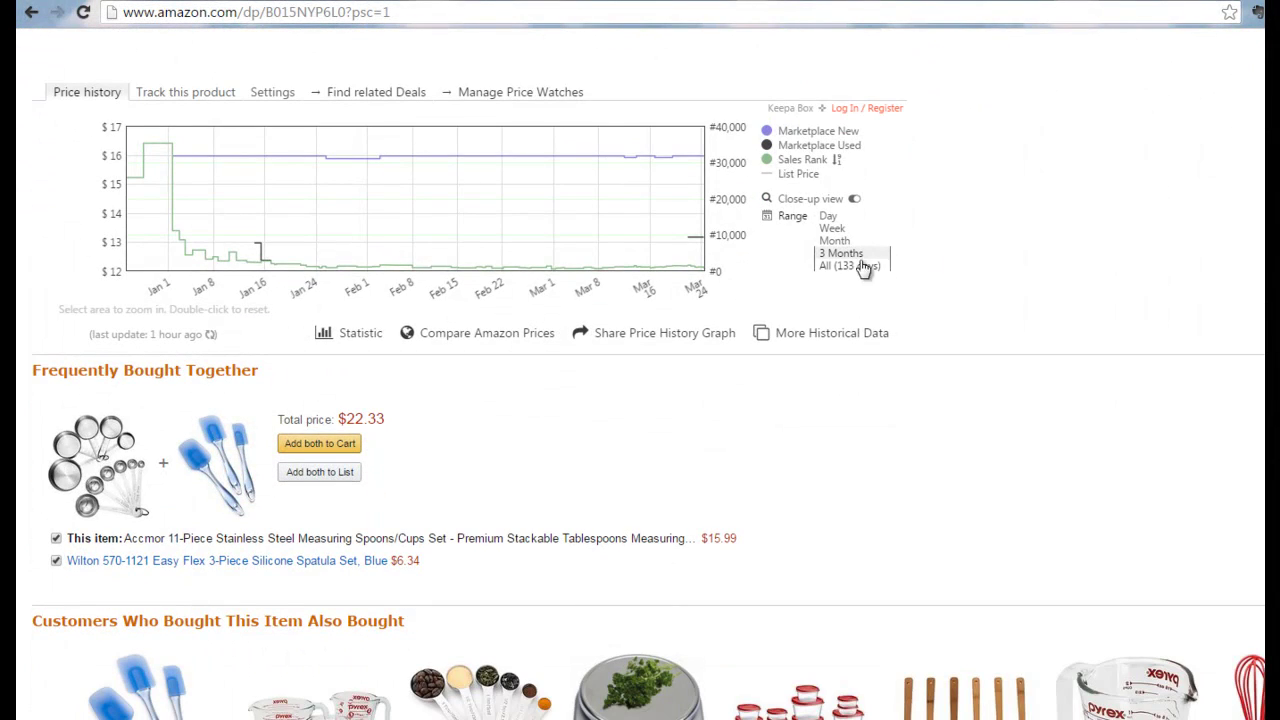
{"action": "mouse_move", "coordinate": [621, 274]}
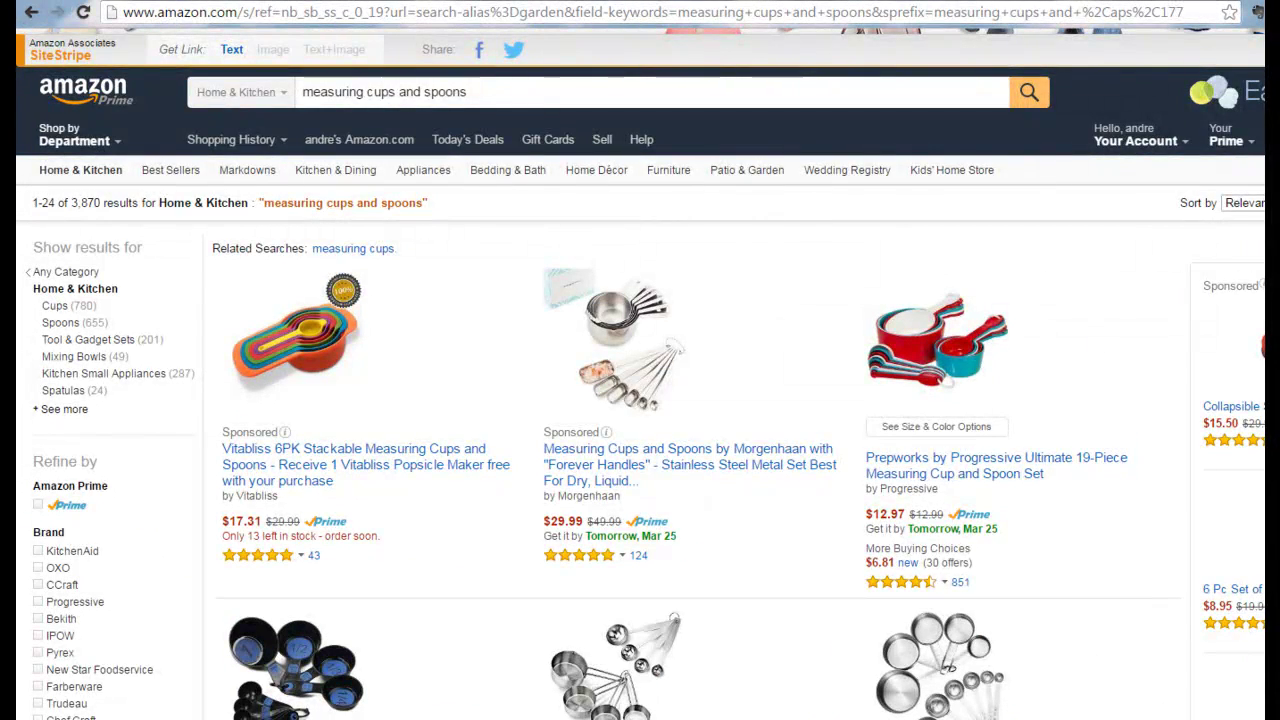
Browse the 'measuring cups and spoons' Home & Kitchen search results
{"action": "scroll", "coordinate": [640, 400], "scroll_direction": "down", "scroll_amount": 5}
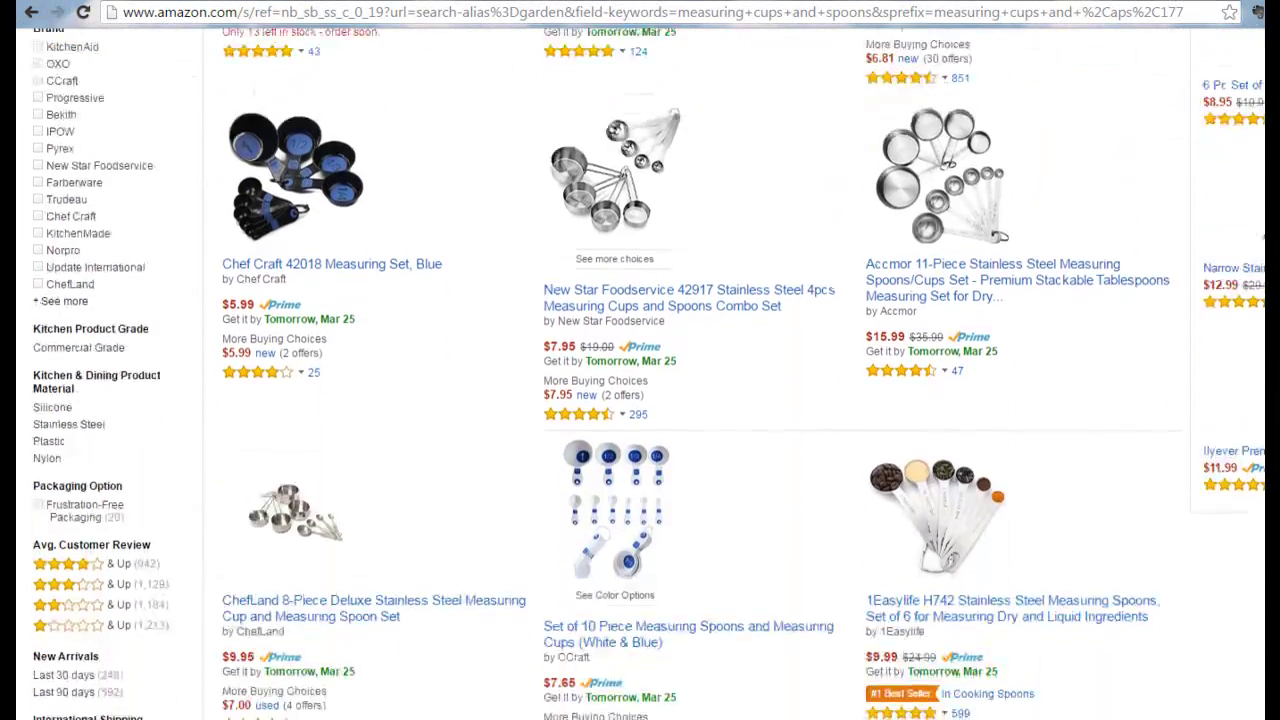
{"action": "scroll", "coordinate": [1066, 345], "scroll_direction": "up", "scroll_amount": 1}
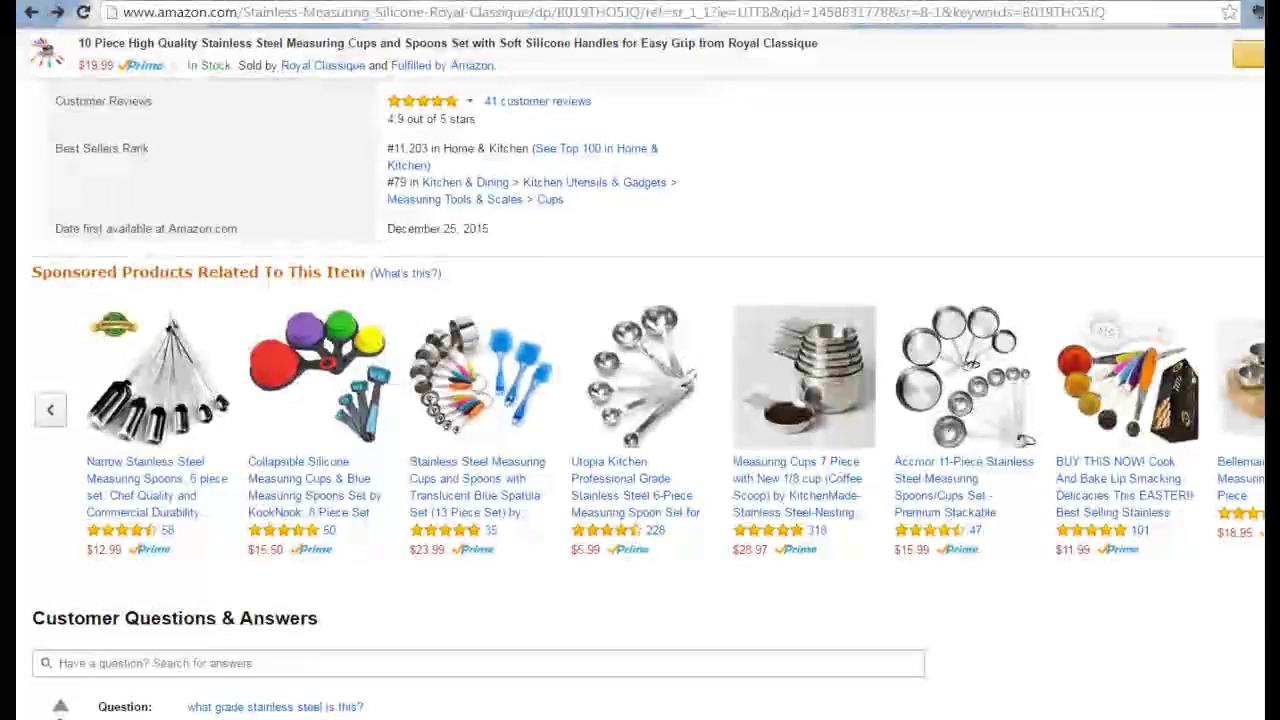
{"action": "scroll", "coordinate": [493, 385], "scroll_direction": "up", "scroll_amount": 15}
{"action": "scroll", "coordinate": [640, 400], "scroll_direction": "up", "scroll_amount": 8}
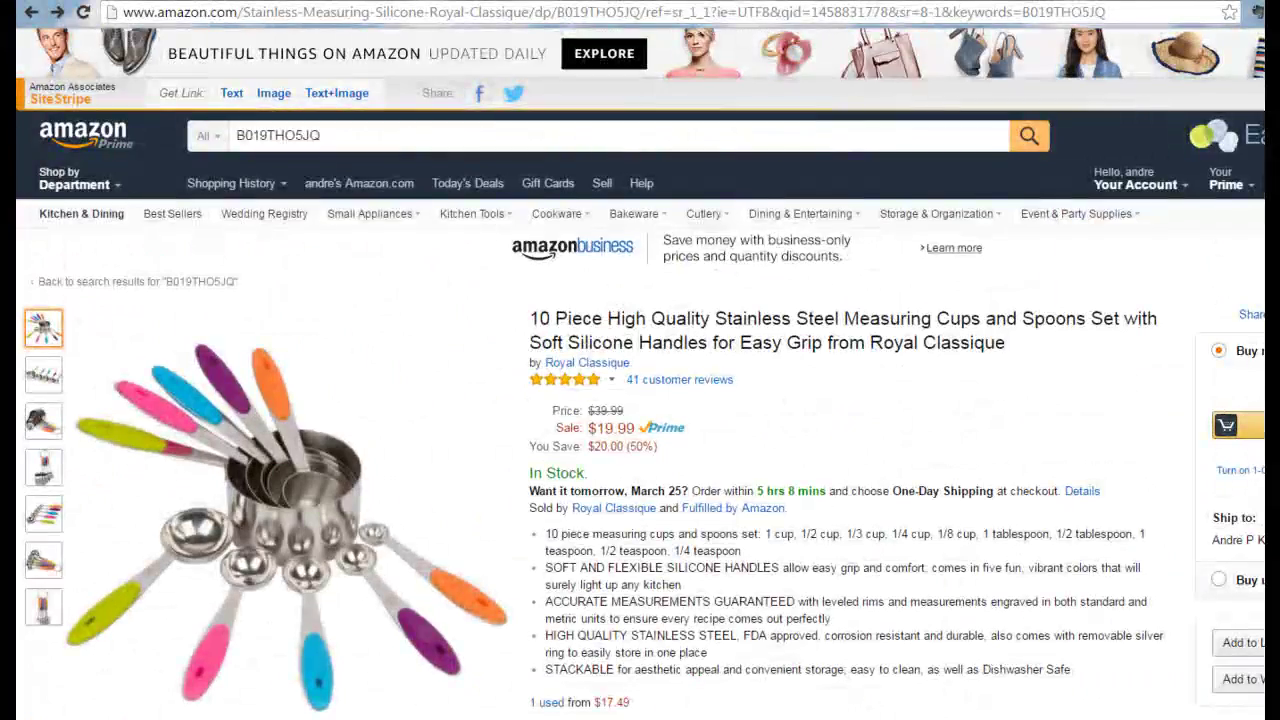
{"action": "scroll", "coordinate": [640, 400], "scroll_direction": "down", "scroll_amount": 3}
{"action": "scroll", "coordinate": [640, 400], "scroll_direction": "down", "scroll_amount": 15}
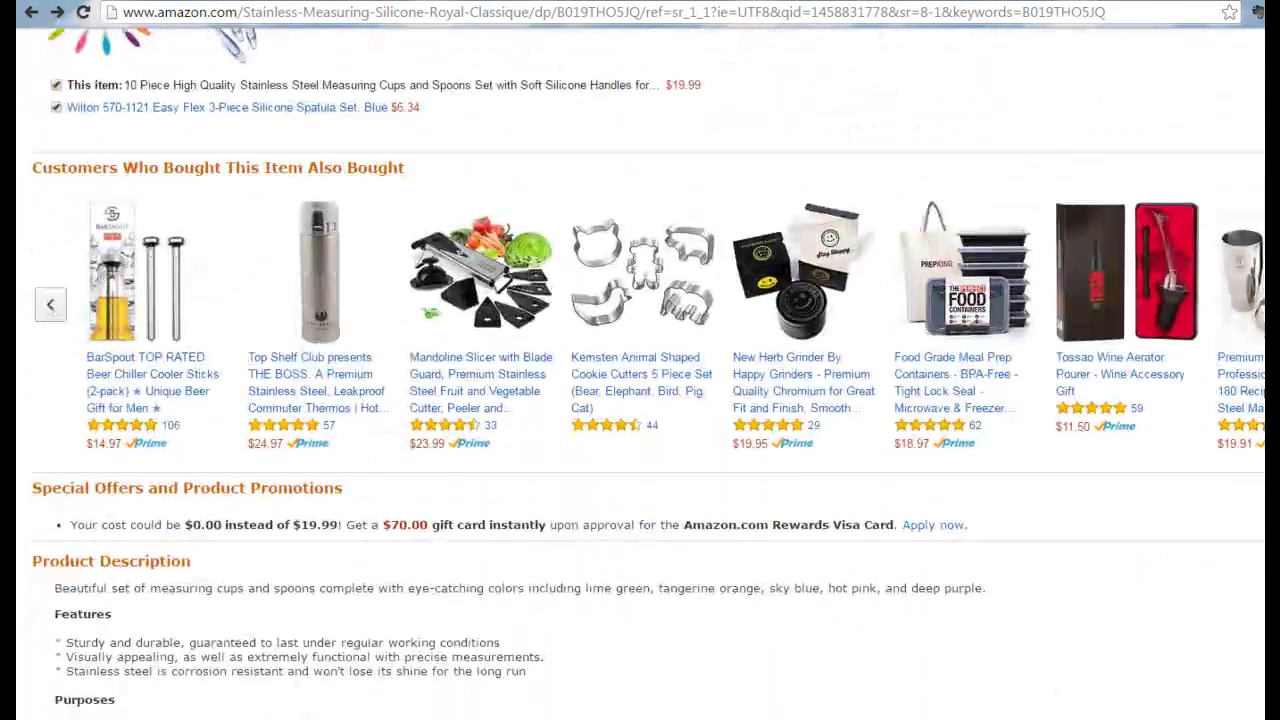
{"action": "scroll", "coordinate": [970, 655], "scroll_direction": "down", "scroll_amount": 3}
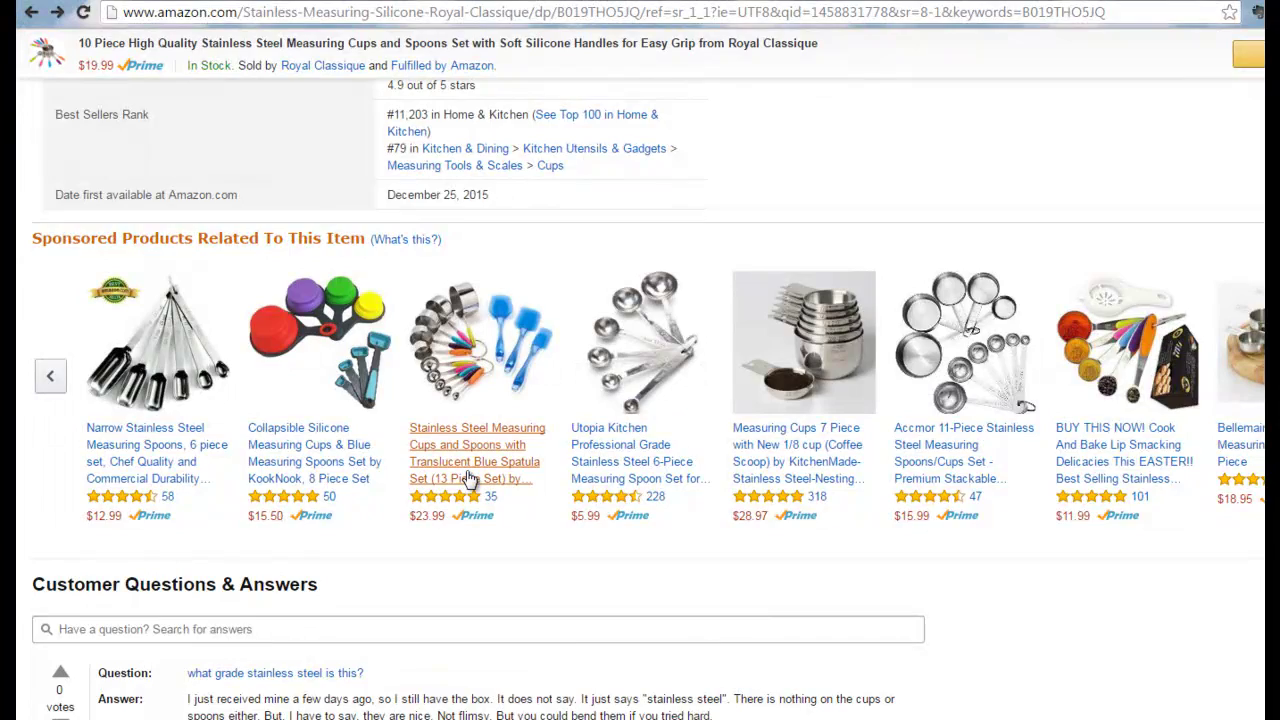
{"action": "left_click", "coordinate": [470, 480]}
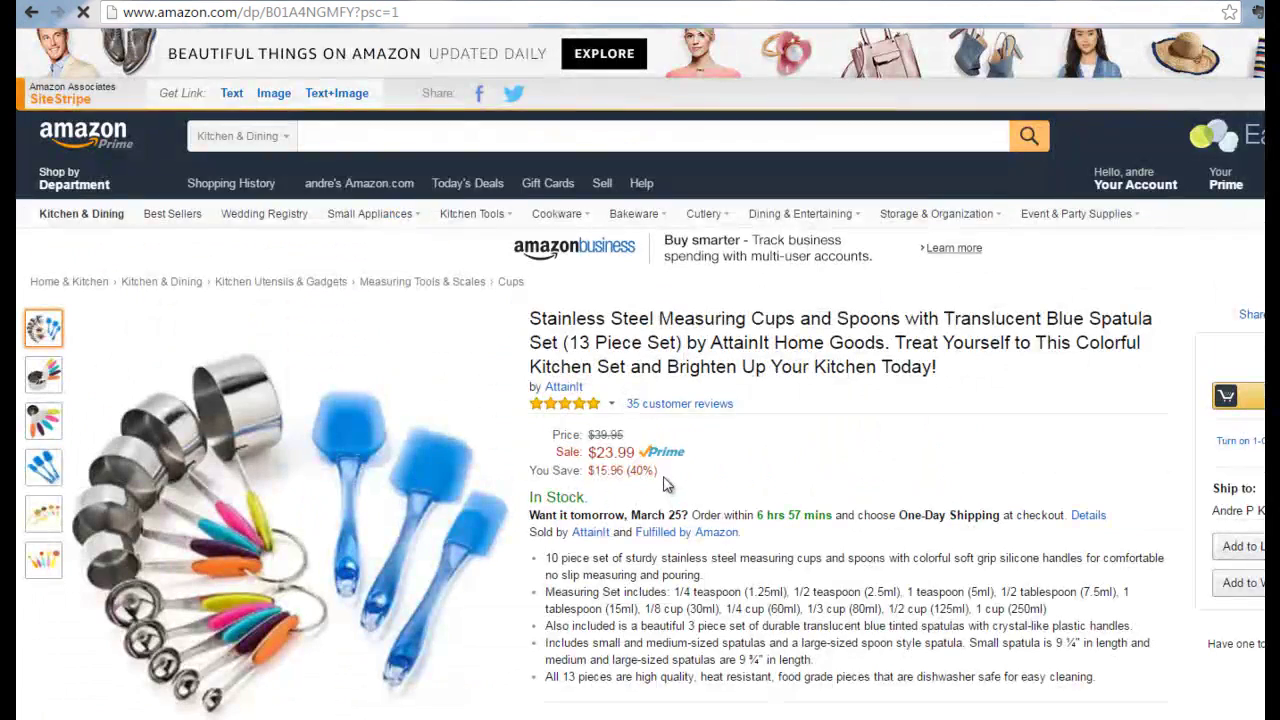
{"action": "scroll", "coordinate": [737, 517], "scroll_direction": "down", "scroll_amount": 15}
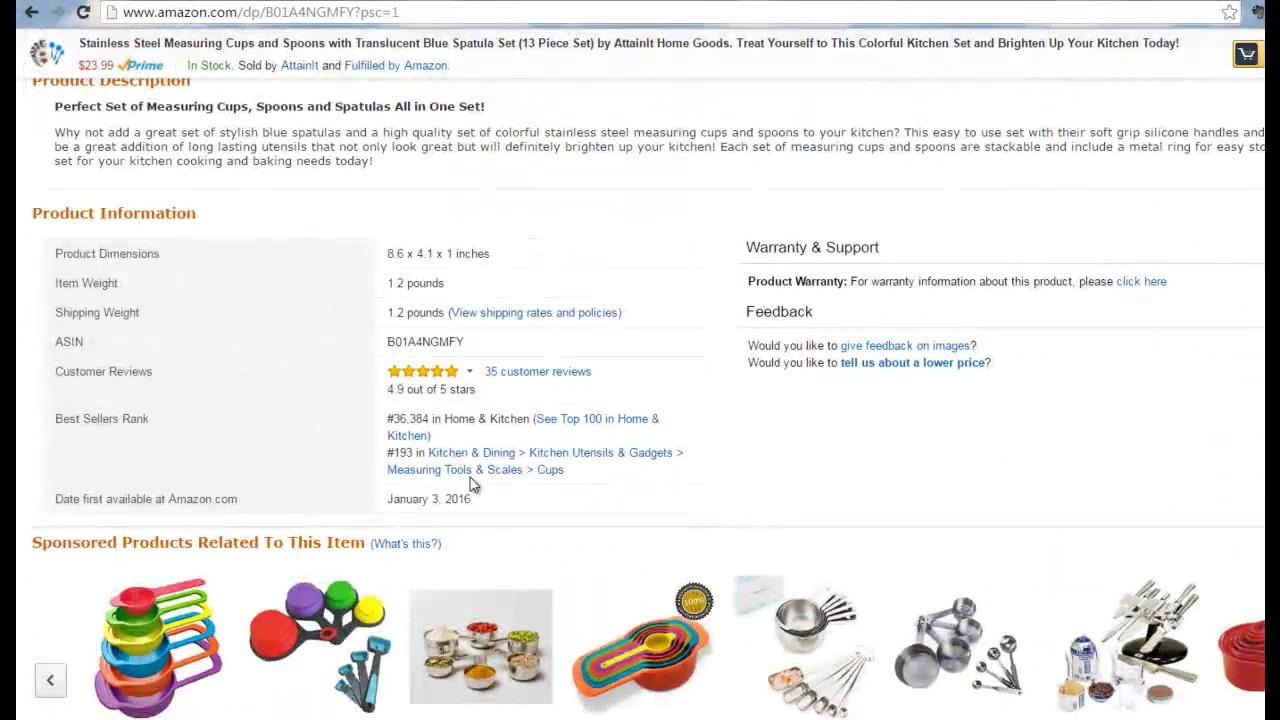
{"action": "scroll", "coordinate": [473, 357], "scroll_direction": "up", "scroll_amount": 10}
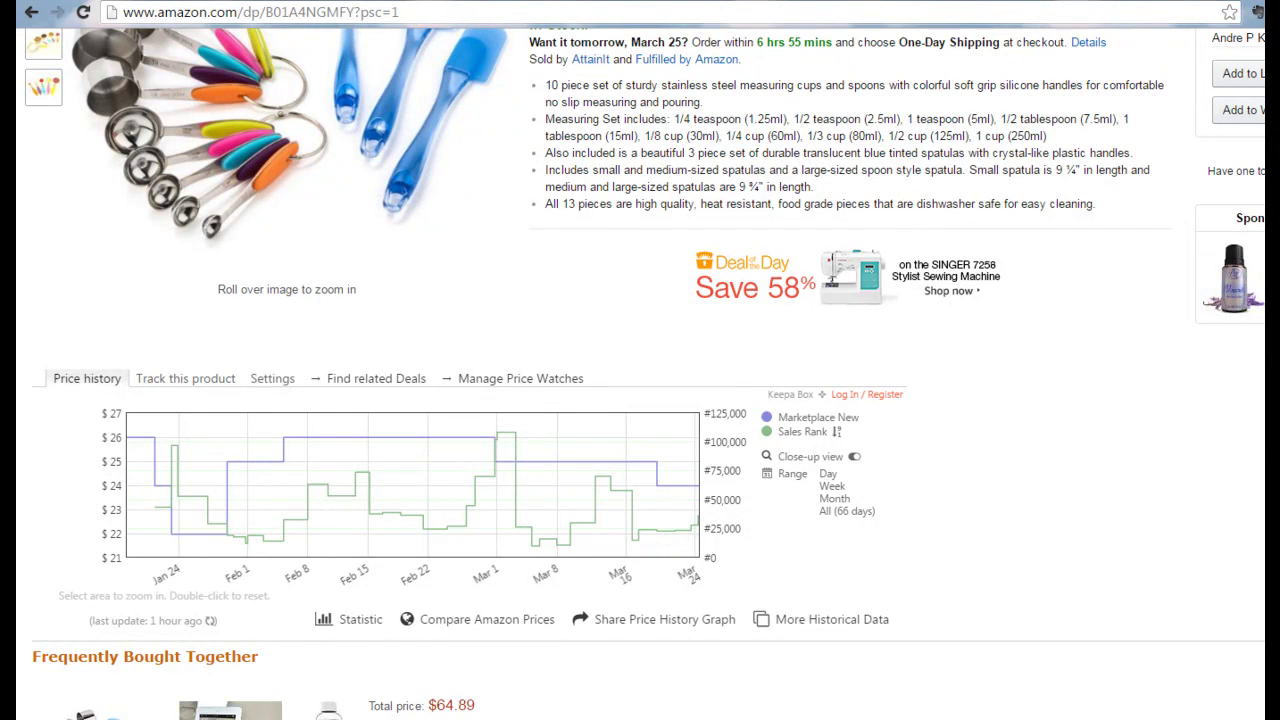
{"action": "scroll", "coordinate": [860, 175], "scroll_direction": "up", "scroll_amount": 3}
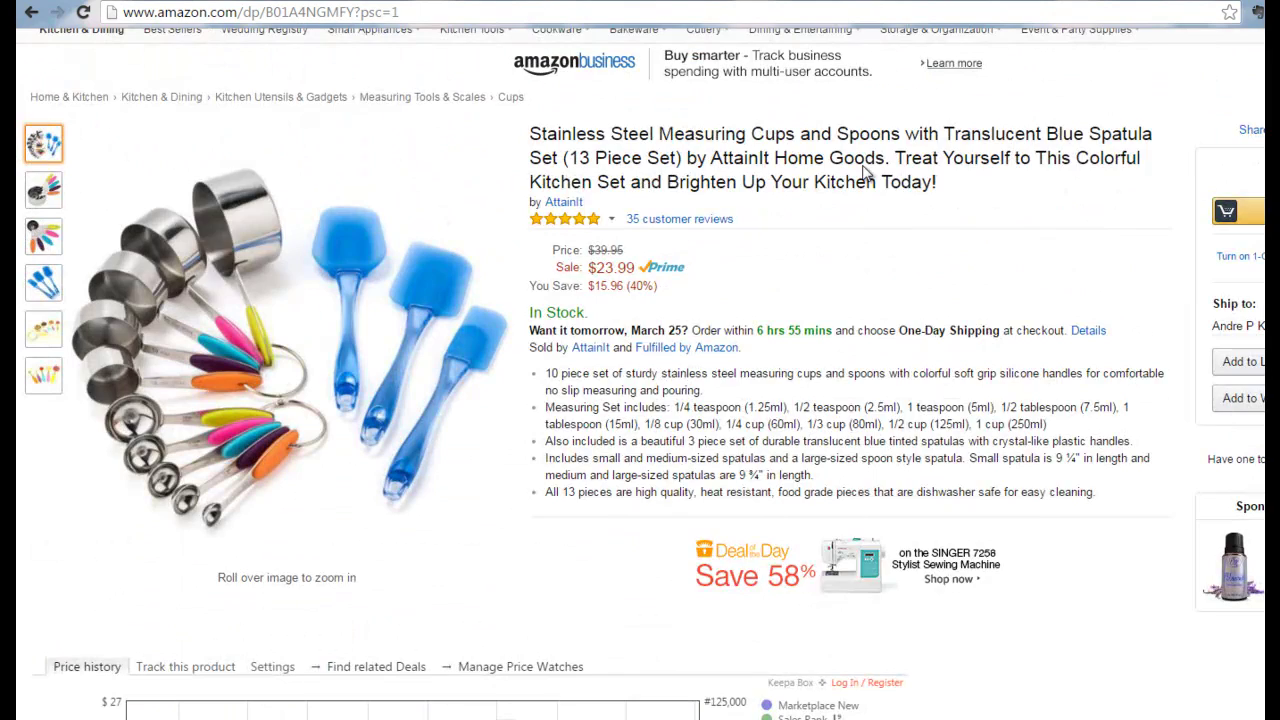
{"action": "key", "text": "alt+Left"}
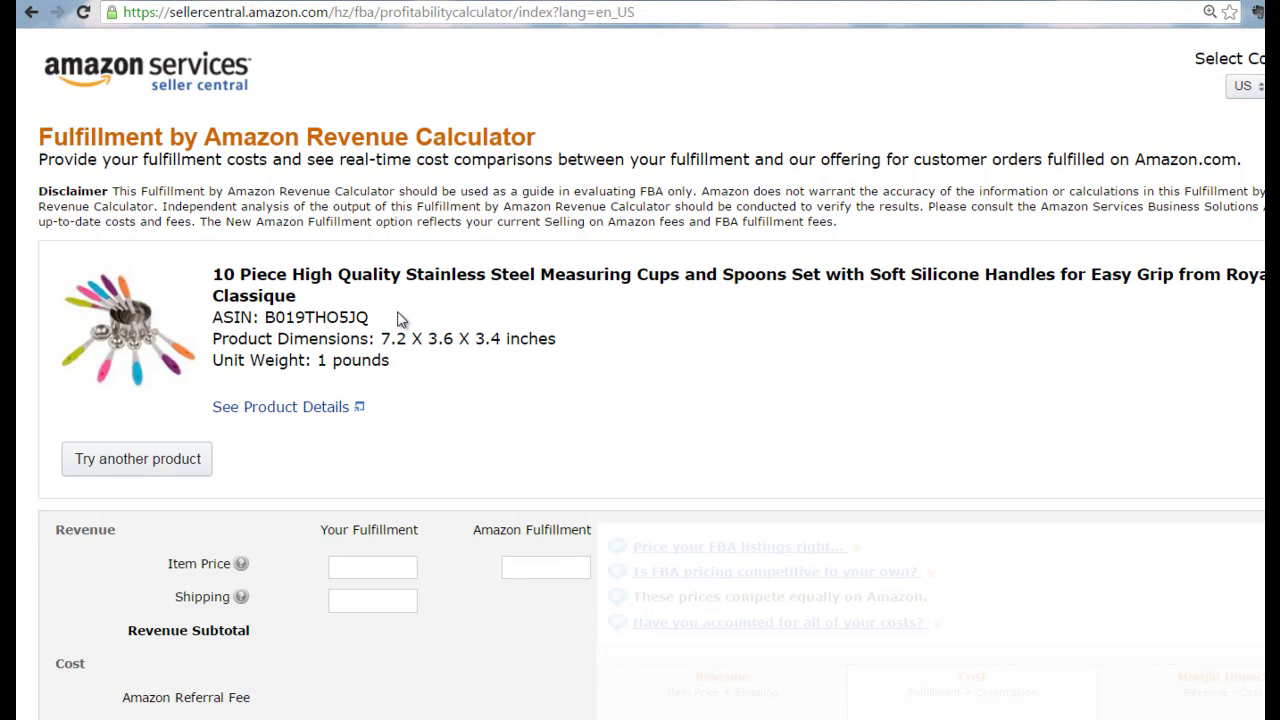
Scroll to the still-blank revenue and cost form for ASIN B019THO5JQ
{"action": "scroll", "coordinate": [397, 318], "scroll_direction": "down", "scroll_amount": 4}
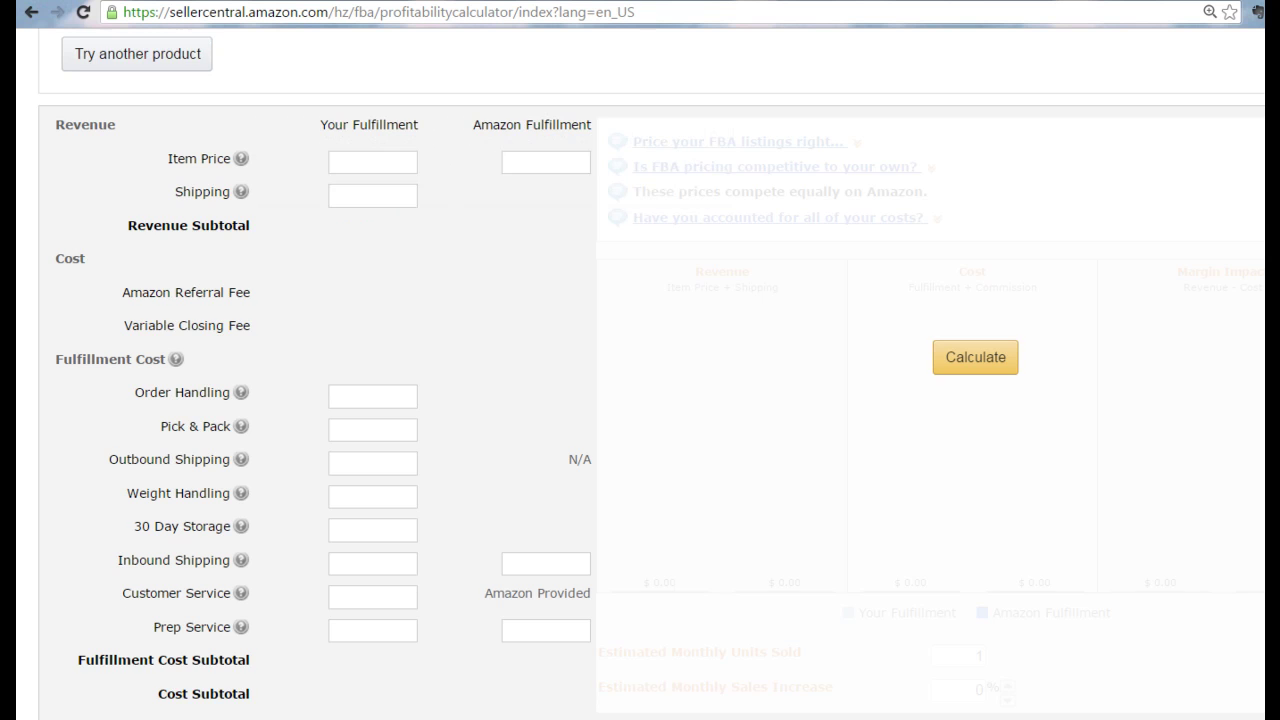
{"action": "scroll", "coordinate": [1084, 68], "scroll_direction": "up", "scroll_amount": 5}
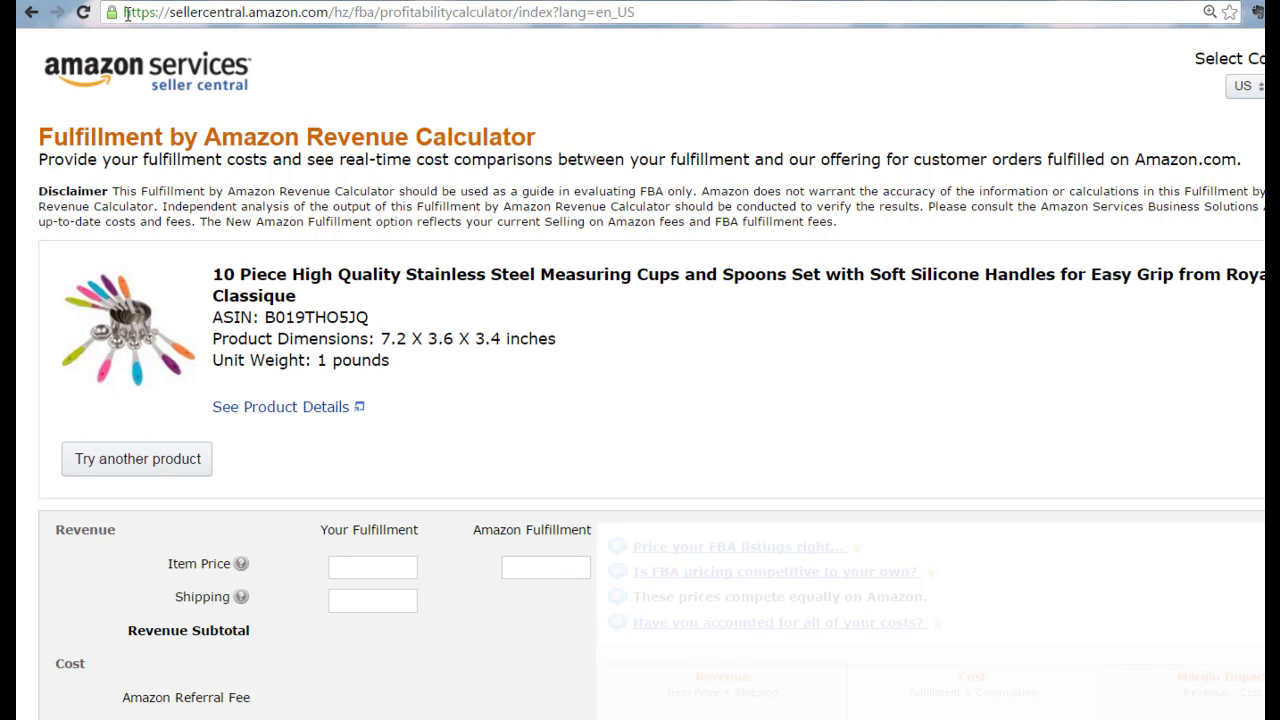
{"action": "scroll", "coordinate": [688, 325], "scroll_direction": "down", "scroll_amount": 4}
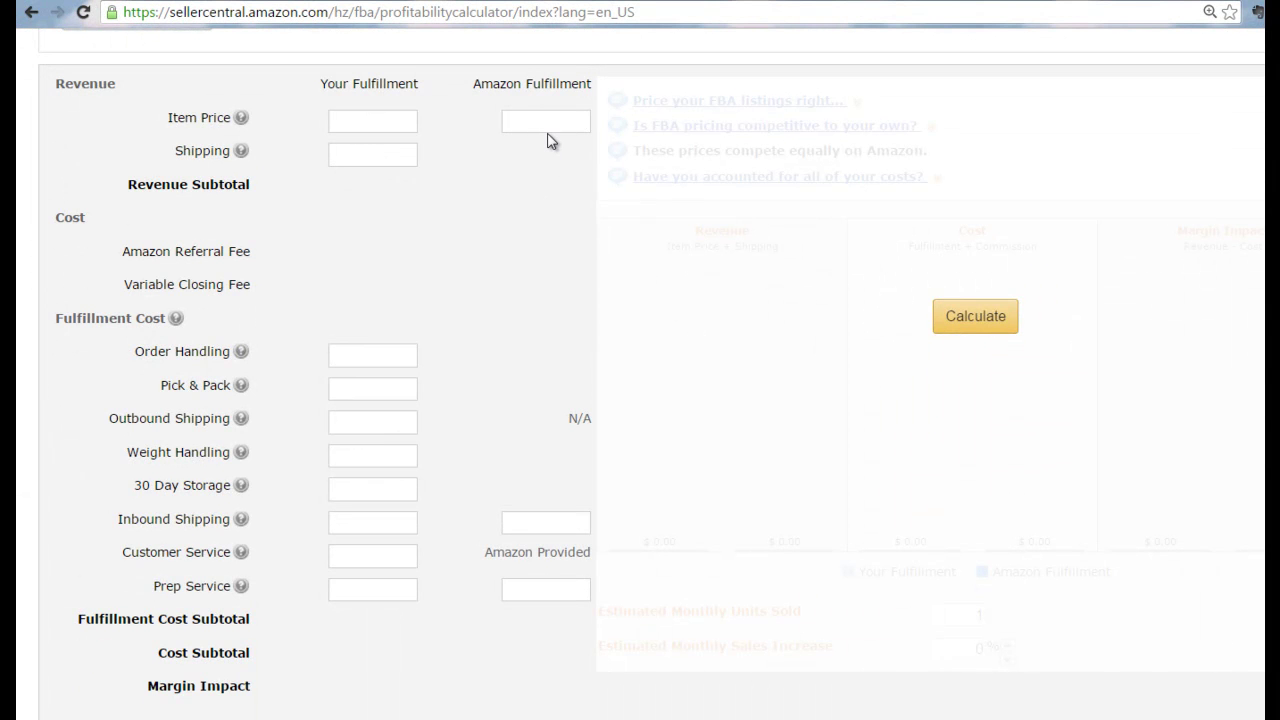
Enter a 17.99 Amazon Fulfillment item price and calculate, giving $4.04 fulfillment costs and $11.25 margin
{"action": "type", "text": "17.99"}
{"action": "mouse_move", "coordinate": [220, 360]}
{"action": "left_click", "coordinate": [987, 320]}
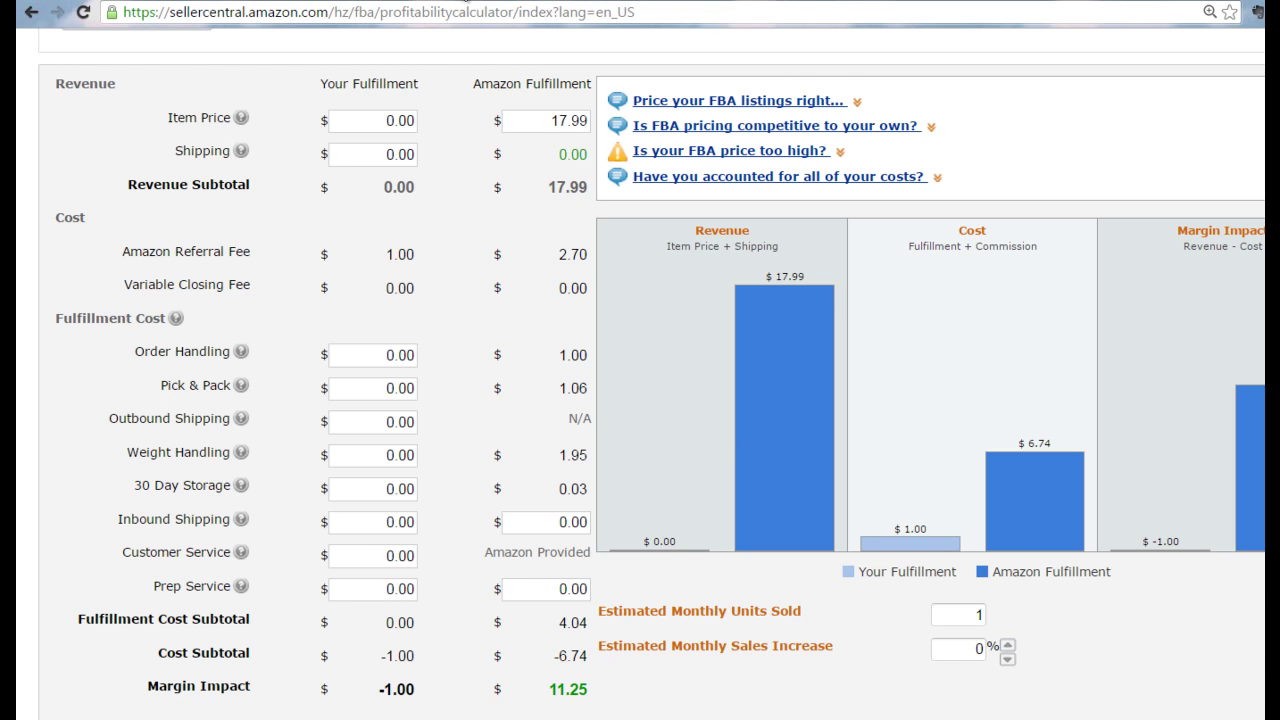
Return to the Supplier/Product Cost Evaluation spreadsheet showing the $4.04 Amazon FBA Fees entry
{"action": "left_click", "coordinate": [463, 2]}
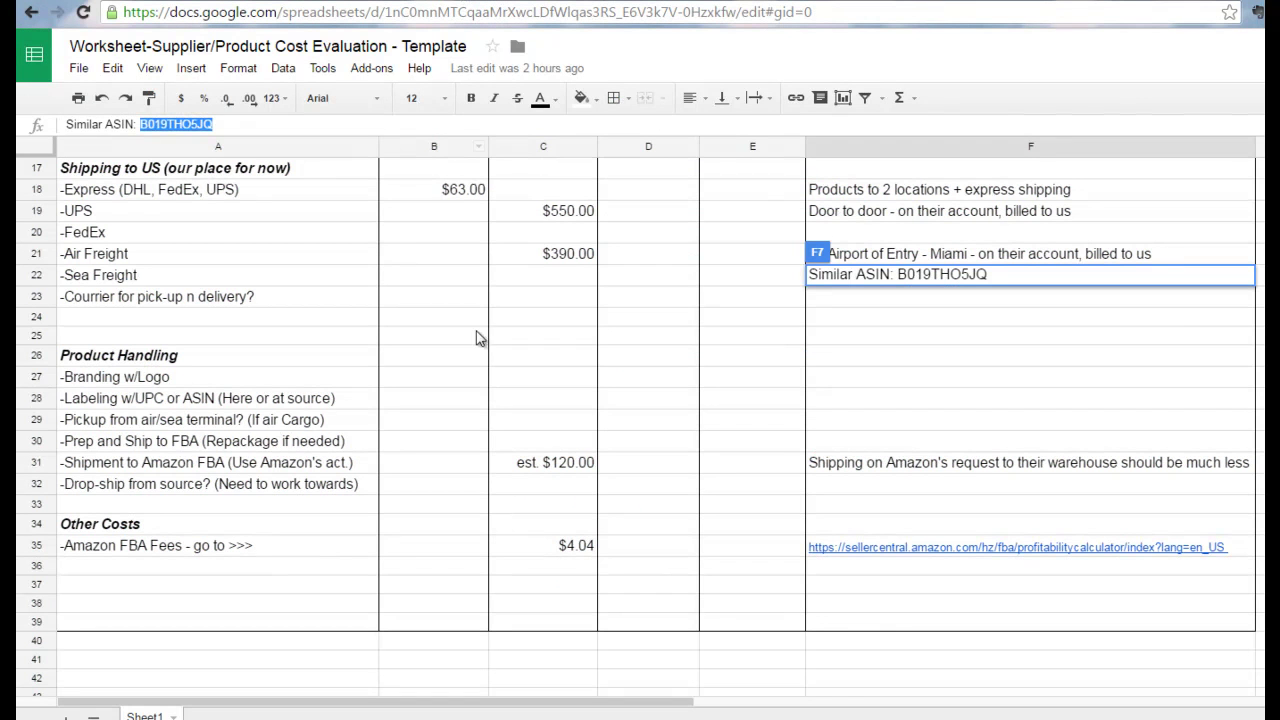